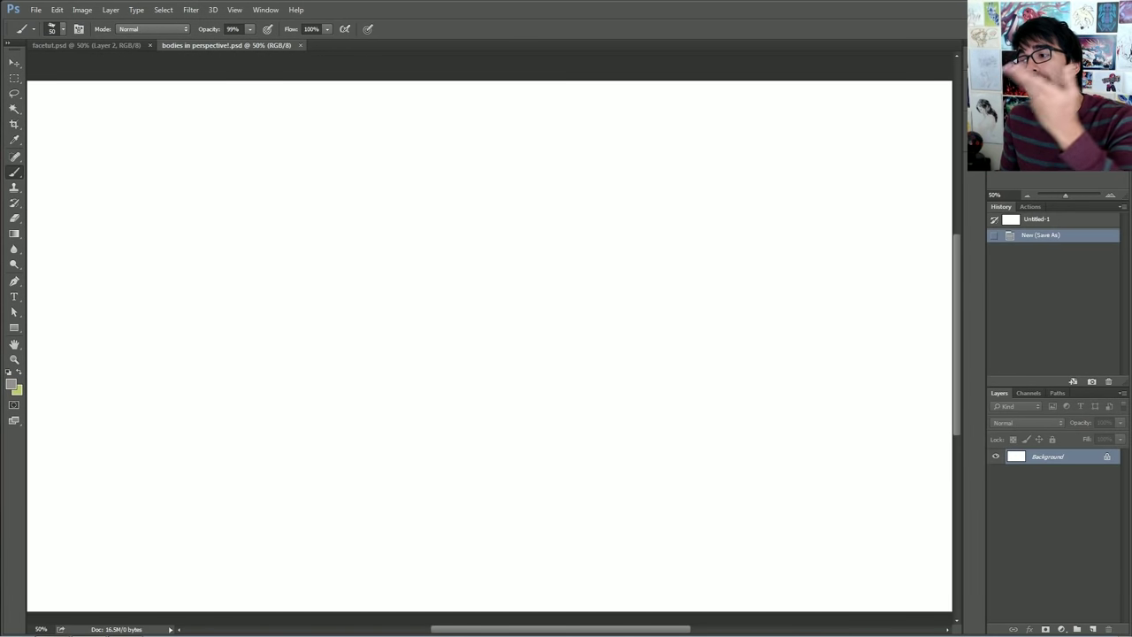
click(69, 48)
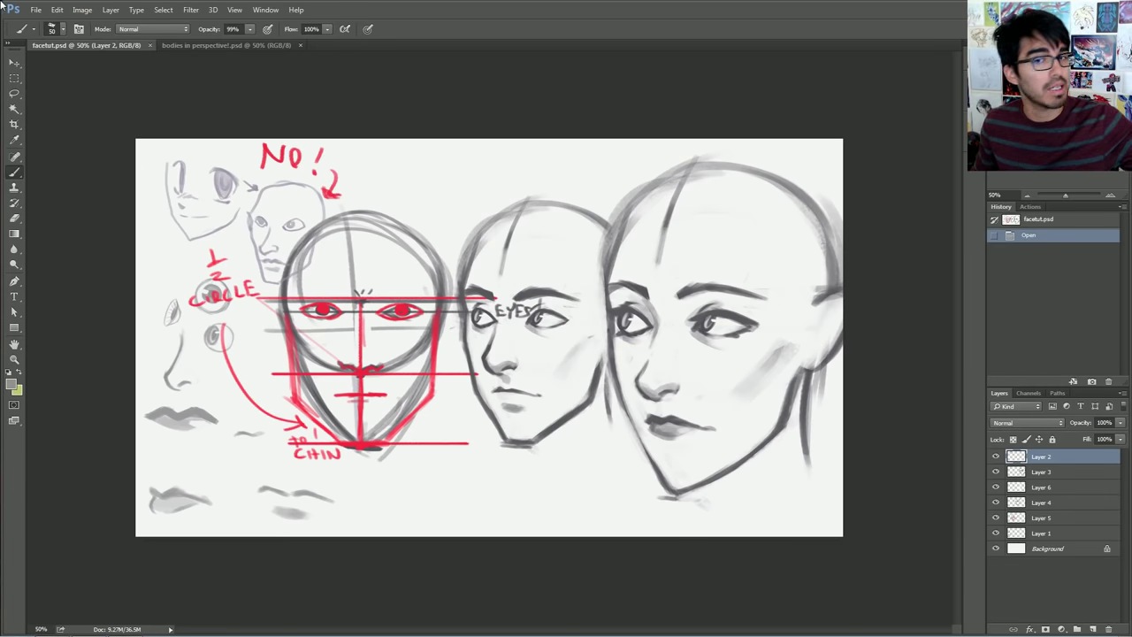
click(189, 43)
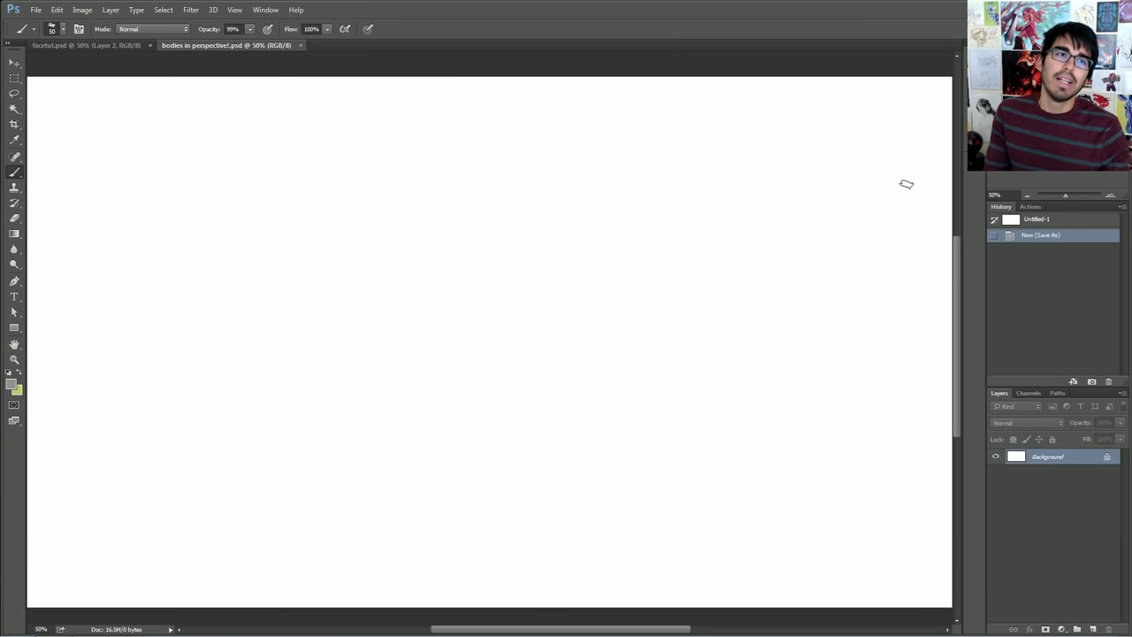
click(14, 66)
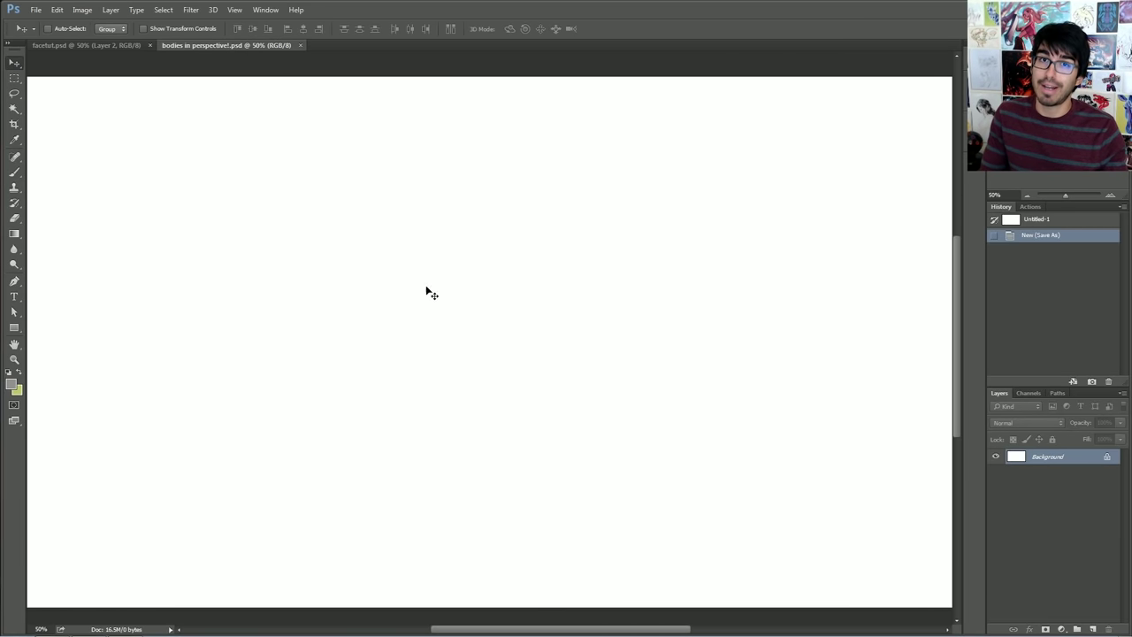
click(15, 172)
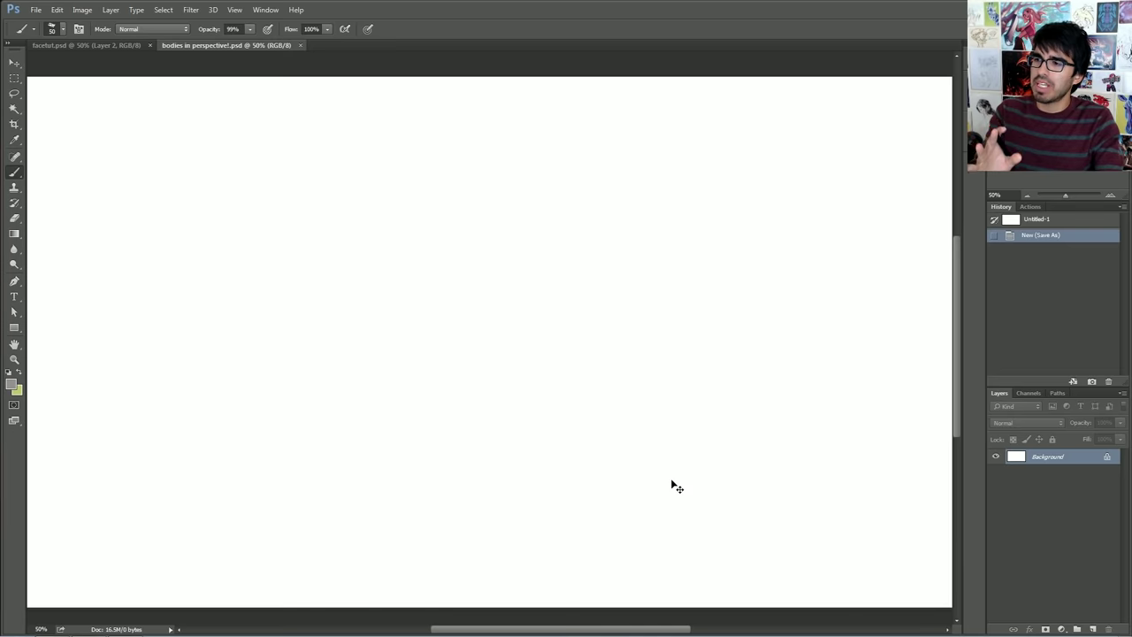
Step: Turn the white canvas light grey with Hue/Saturation Lightness at about -11
key(ctrl+u)
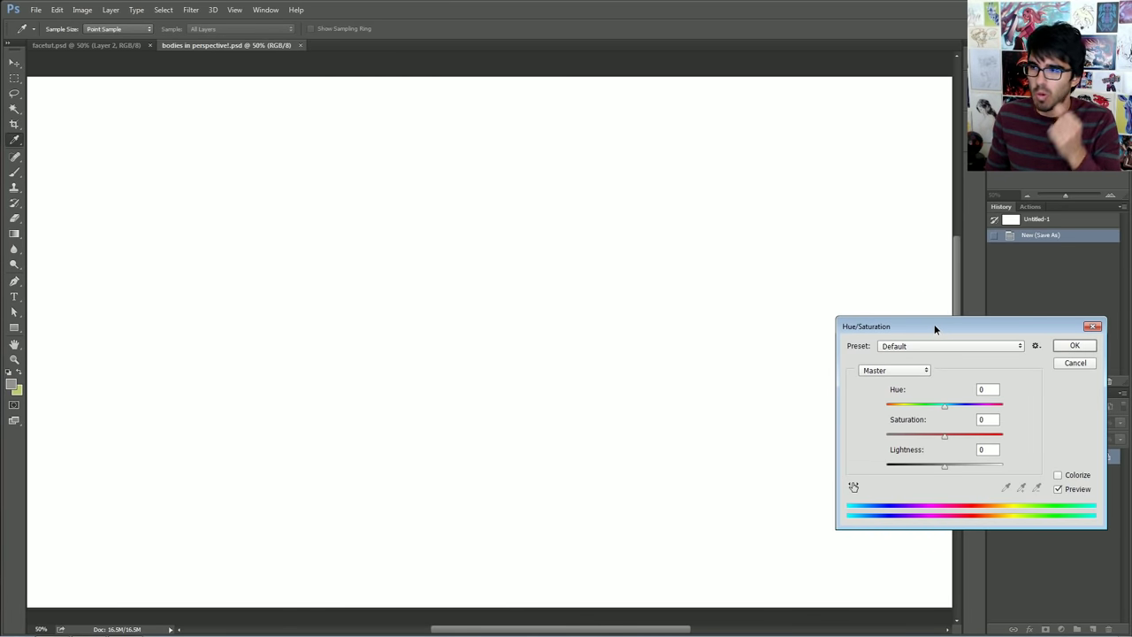
drag(935, 328, 874, 322)
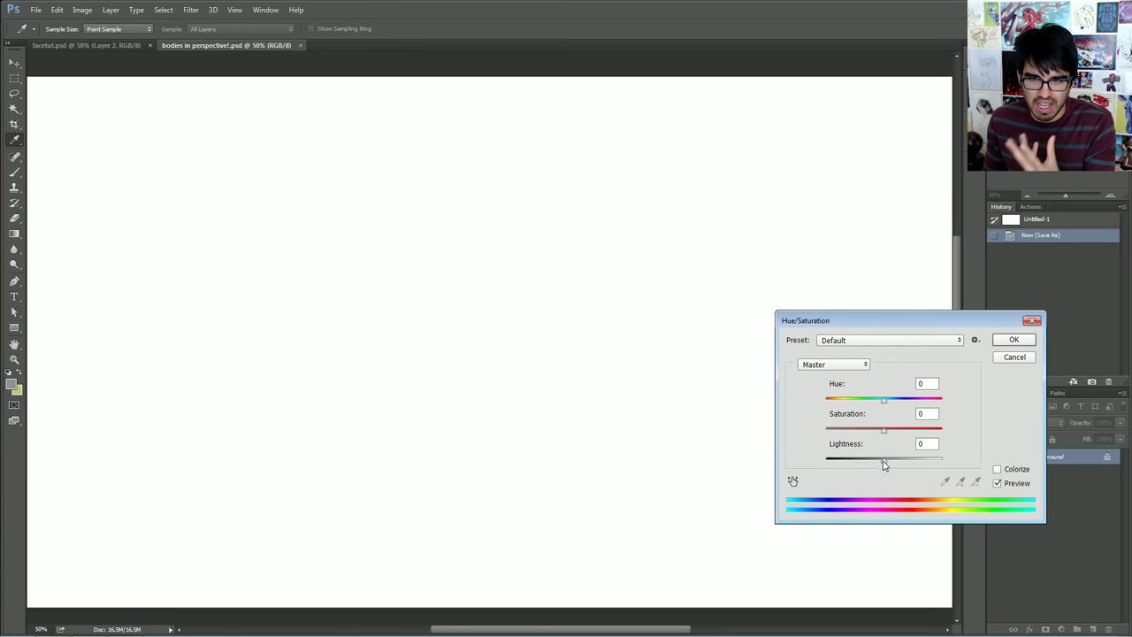
drag(881, 460, 882, 459)
click(1014, 357)
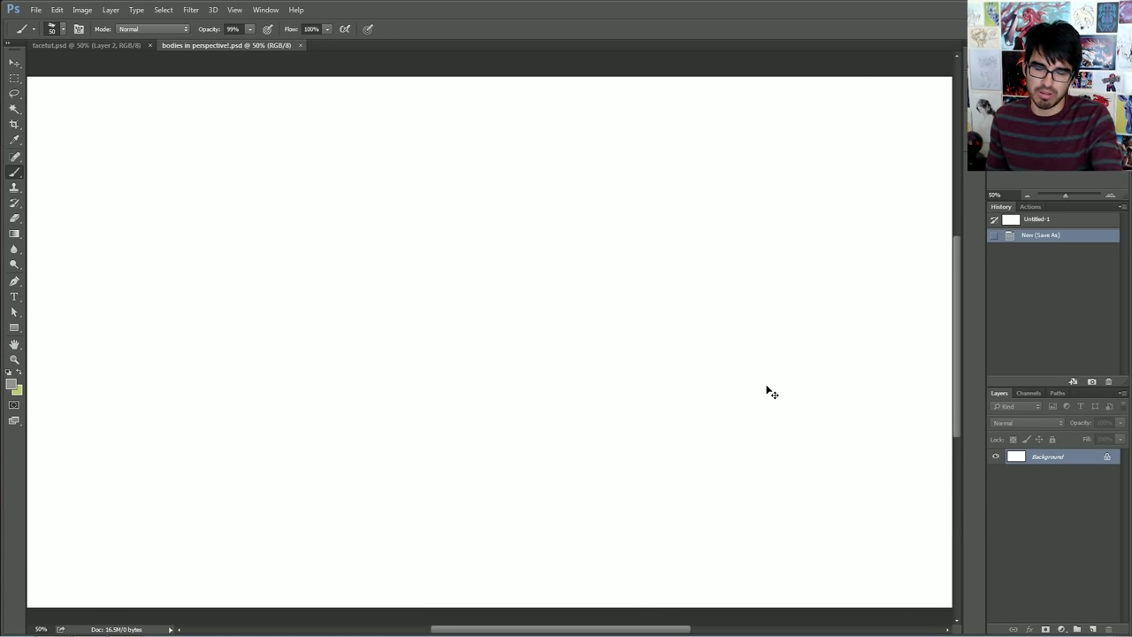
key(ctrl+u)
mouse_move(883, 462)
mouse_down()
mouse_move(843, 458)
mouse_move(882, 462)
mouse_up()
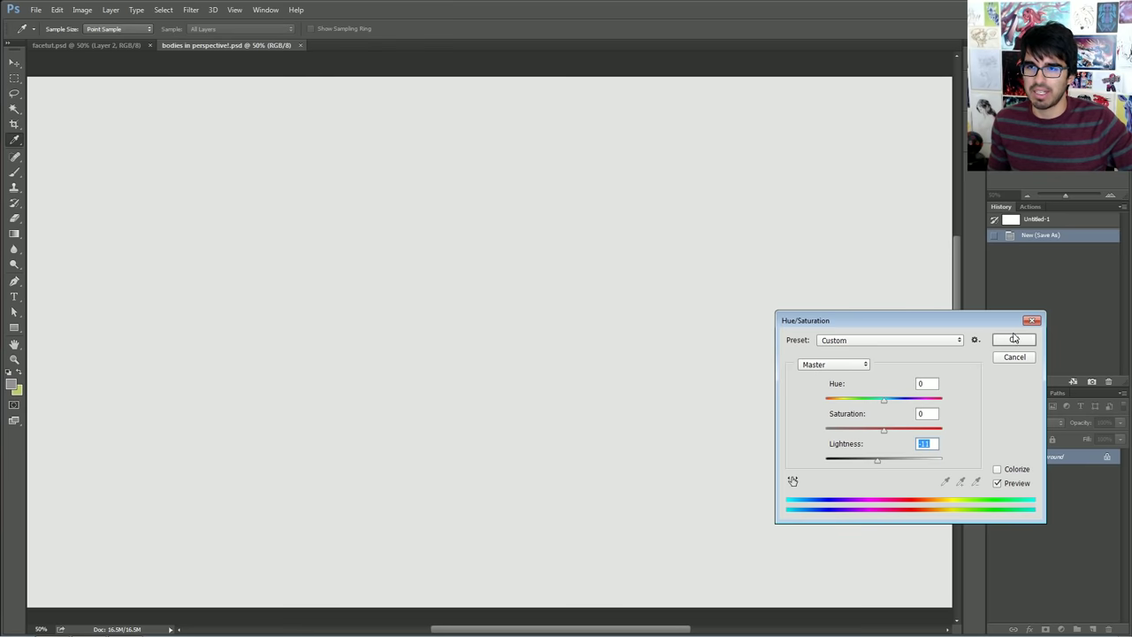
click(1014, 340)
Step: Set the foreground colour to very dark purplish grey #2b272d in the Color Picker
click(12, 384)
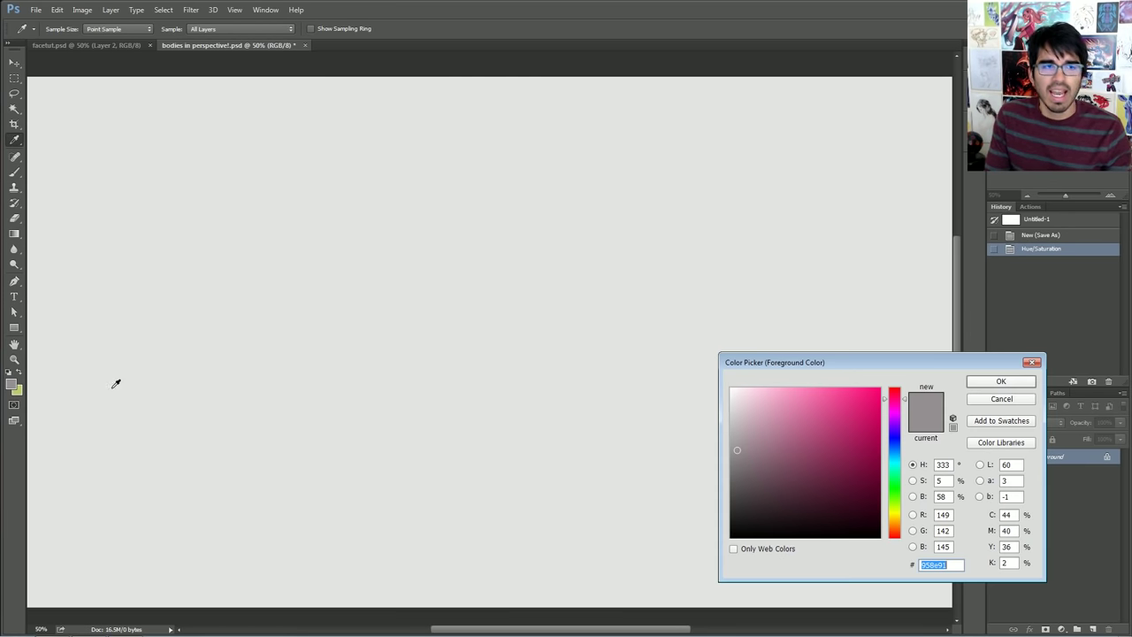
click(744, 508)
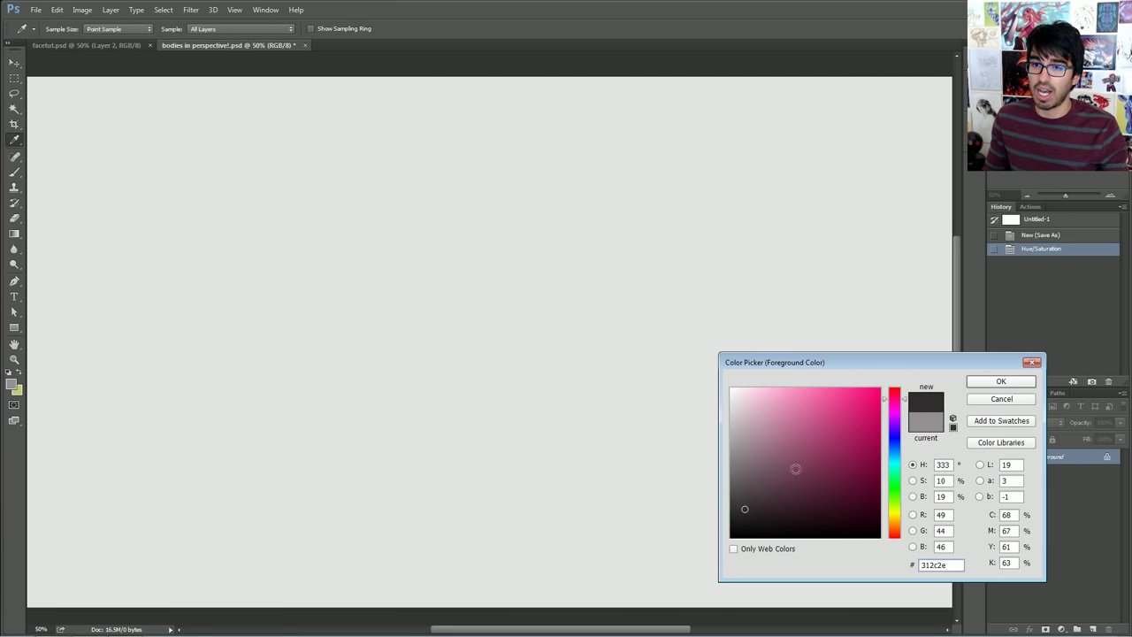
drag(894, 426, 893, 450)
mouse_move(752, 481)
mouse_down()
mouse_move(833, 442)
mouse_move(786, 496)
mouse_up()
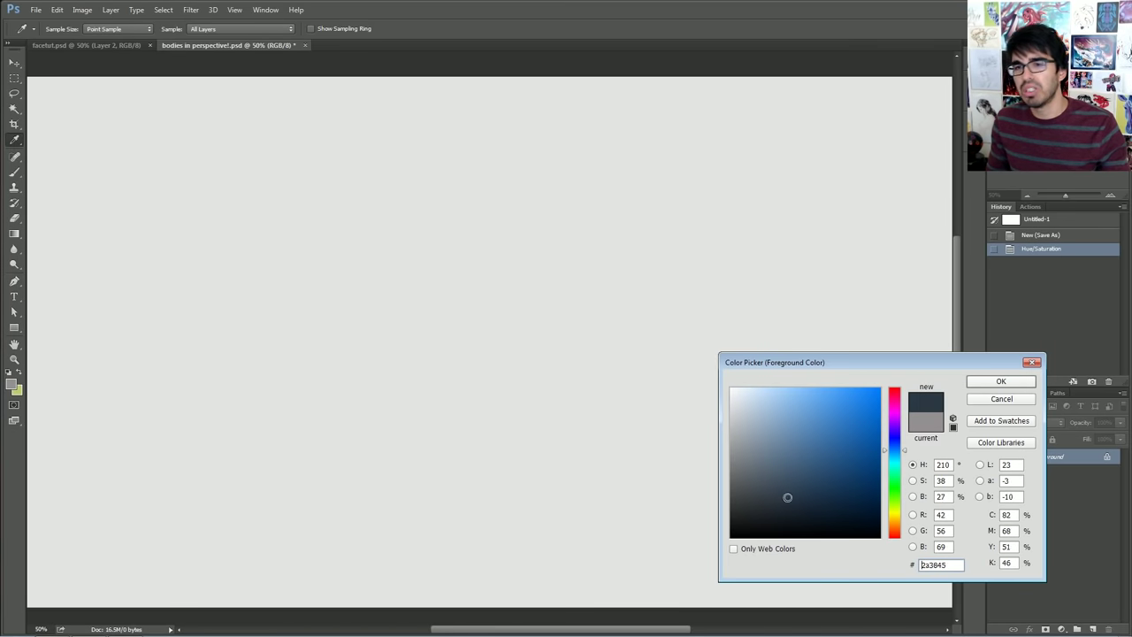
mouse_move(894, 420)
mouse_down()
mouse_move(901, 445)
mouse_move(906, 427)
mouse_up()
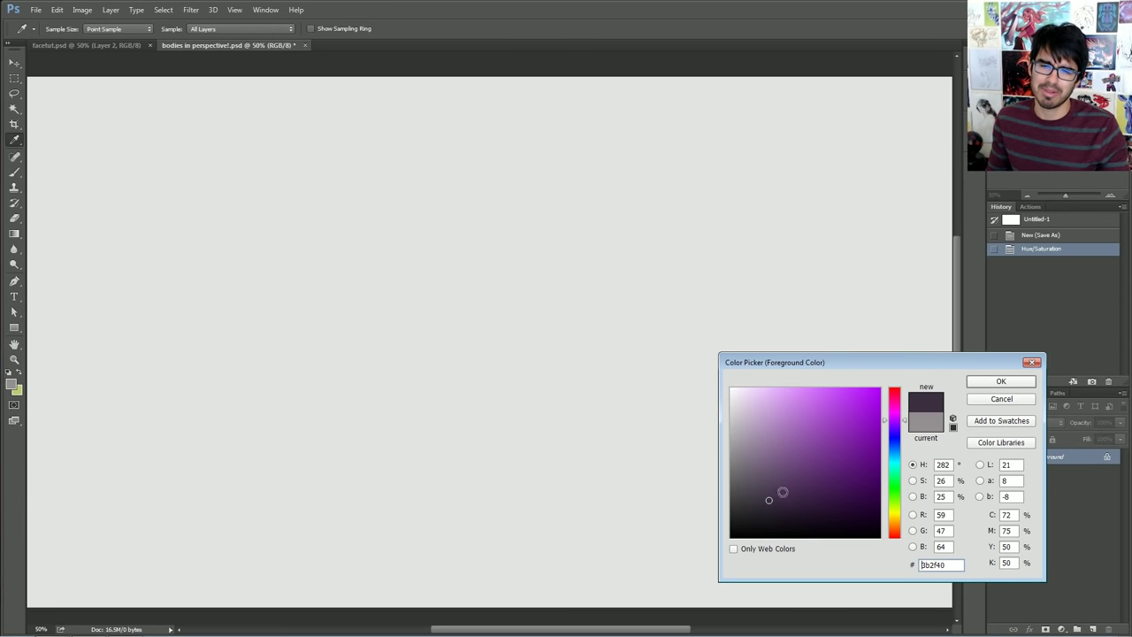
mouse_move(768, 498)
mouse_down()
mouse_move(753, 438)
mouse_move(747, 511)
mouse_up()
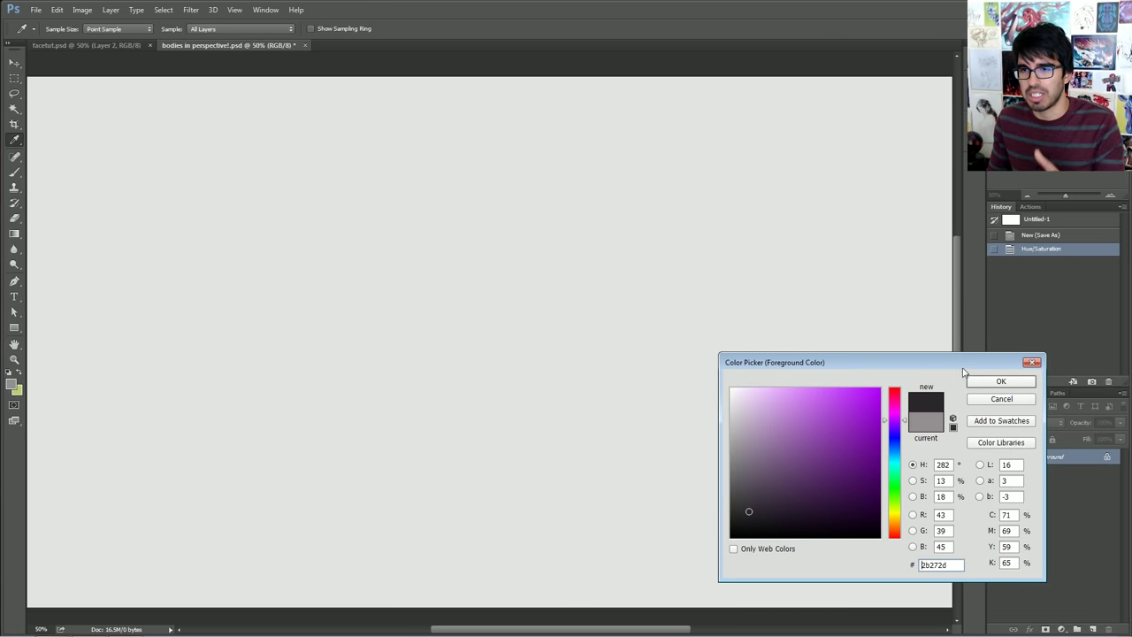
click(1000, 381)
Step: With the Brush, draw the figure's oval head with neck and shoulder lines, enlarging the brush to 30
key(b)
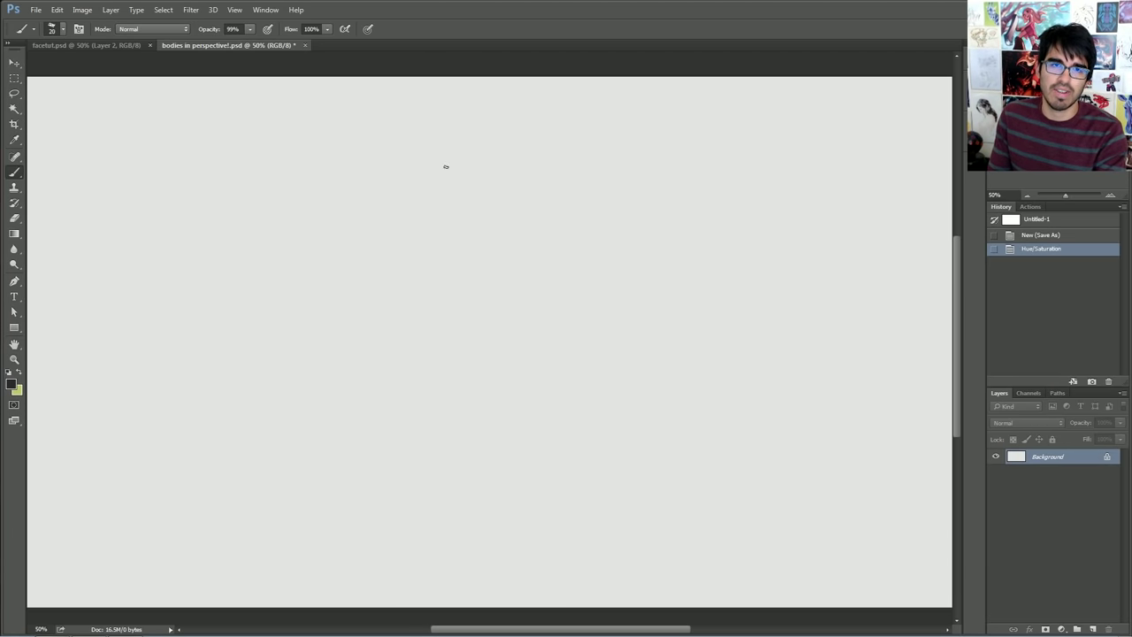
drag(452, 159, 456, 160)
mouse_move(452, 205)
mouse_down()
mouse_move(435, 244)
mouse_move(484, 230)
mouse_move(470, 295)
mouse_up()
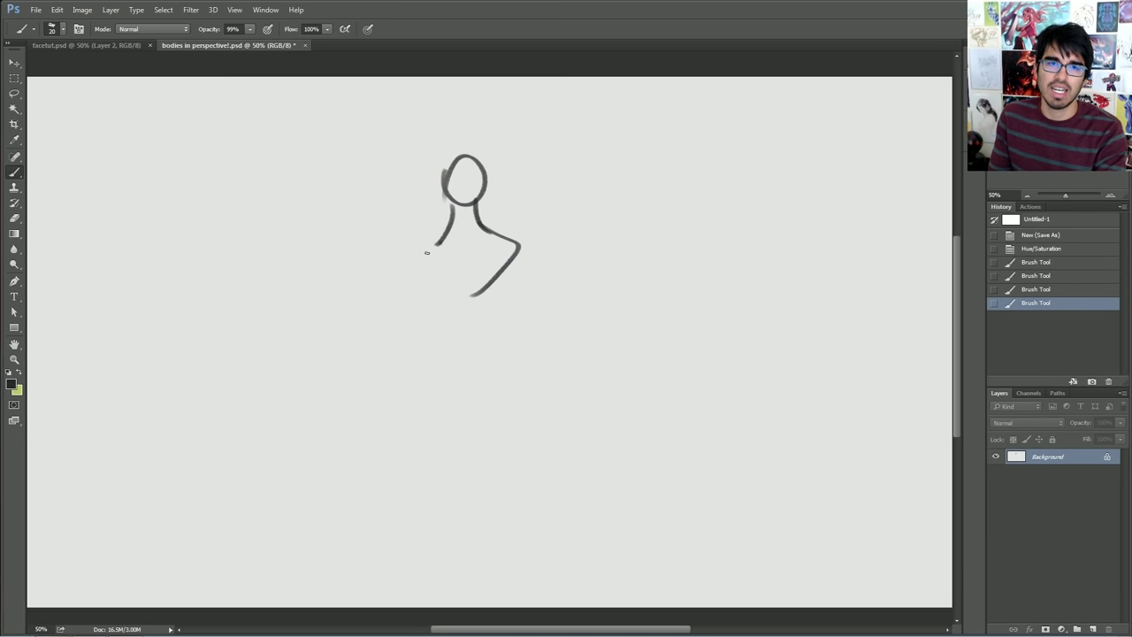
key(bracketright)
Step: Add the arm, torso sides and curved hip contours, then pick a lighter mauve grey
drag(433, 246, 447, 329)
drag(518, 247, 476, 356)
mouse_move(406, 264)
mouse_down()
mouse_move(457, 354)
mouse_move(451, 405)
mouse_up()
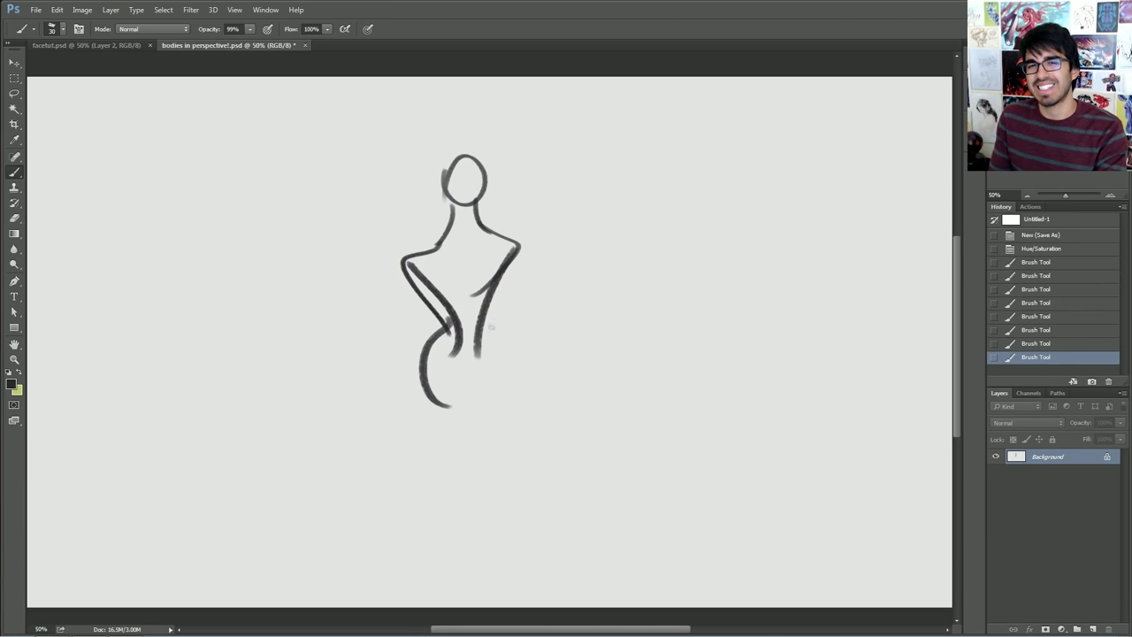
drag(489, 323, 485, 417)
drag(434, 345, 477, 433)
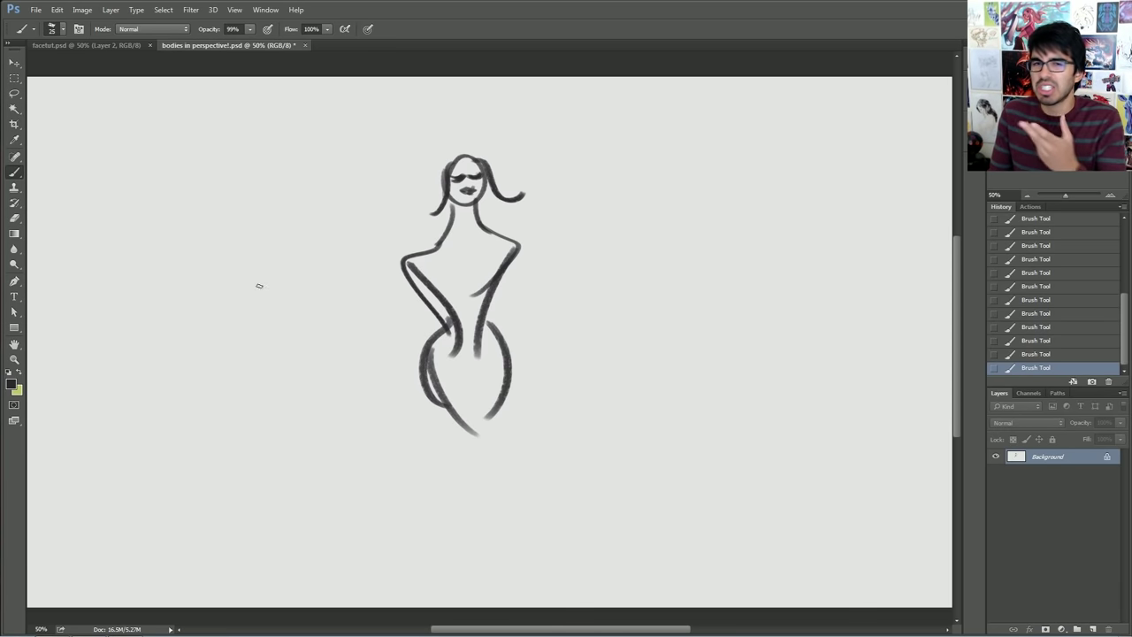
mouse_move(767, 521)
mouse_down()
mouse_move(748, 482)
mouse_move(749, 442)
mouse_move(752, 453)
mouse_up()
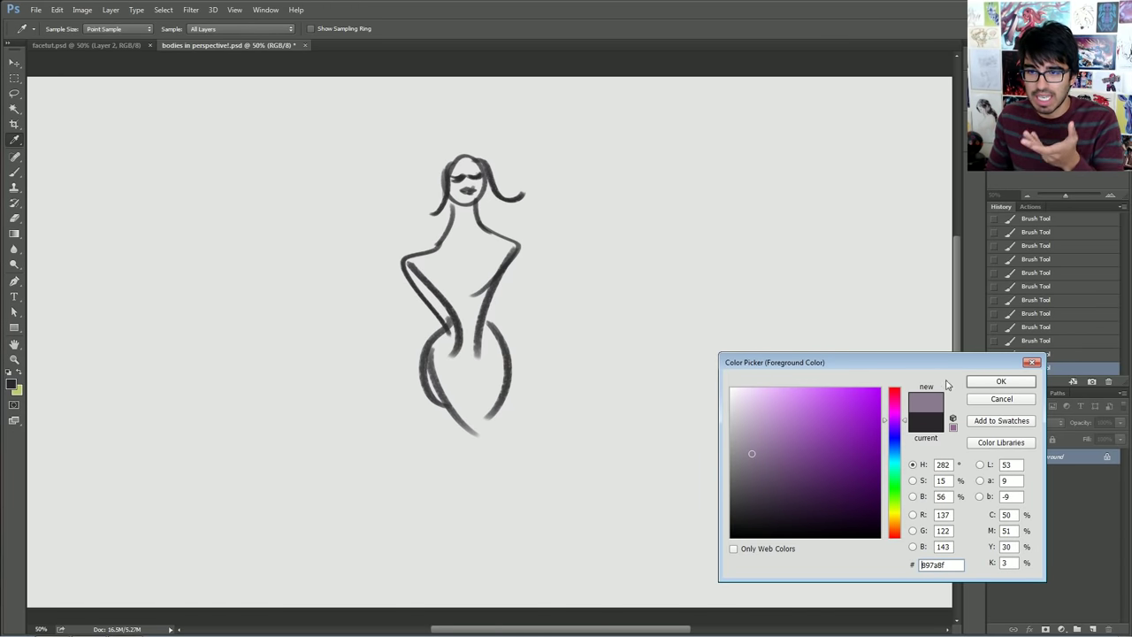
Step: Paint a mauve oval head right of the dark figure with eye, nose and mouth marks
click(976, 381)
mouse_move(672, 232)
mouse_down()
mouse_move(681, 202)
mouse_move(718, 175)
mouse_move(729, 231)
mouse_up()
mouse_move(670, 211)
mouse_down()
mouse_move(692, 247)
mouse_move(725, 215)
mouse_move(726, 173)
mouse_move(709, 194)
mouse_up()
drag(683, 206, 668, 218)
mouse_move(681, 226)
mouse_down()
mouse_move(704, 218)
mouse_move(725, 246)
mouse_up()
mouse_move(705, 235)
mouse_down()
mouse_move(690, 276)
mouse_move(757, 233)
mouse_move(788, 235)
mouse_up()
Step: Draw the mauve figure's neck, shoulder, torso side, waist and hip curves
mouse_move(790, 276)
mouse_down()
mouse_move(787, 238)
mouse_move(750, 320)
mouse_up()
drag(801, 247, 746, 339)
mouse_move(687, 275)
mouse_down()
mouse_move(694, 334)
mouse_move(748, 361)
mouse_move(699, 412)
mouse_up()
drag(704, 356, 701, 463)
mouse_move(773, 330)
mouse_down()
mouse_move(801, 485)
mouse_move(816, 424)
mouse_move(747, 497)
mouse_up()
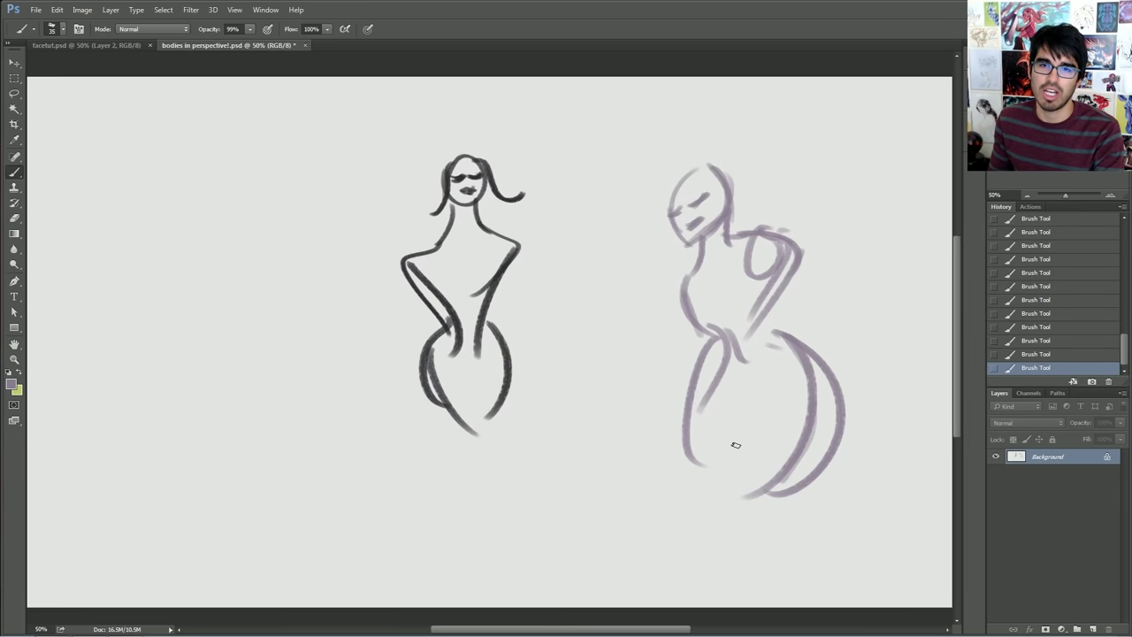
mouse_move(776, 364)
mouse_down()
mouse_move(697, 564)
mouse_move(818, 387)
mouse_up()
Step: Add shoulder, arm and diagonal body strokes, then step back in History to undo strokes
mouse_move(780, 256)
mouse_down()
mouse_move(756, 278)
mouse_move(824, 329)
mouse_up()
drag(762, 231, 862, 402)
mouse_move(838, 327)
mouse_down()
mouse_move(874, 481)
mouse_move(861, 447)
mouse_move(842, 482)
mouse_move(851, 463)
mouse_move(908, 478)
mouse_up()
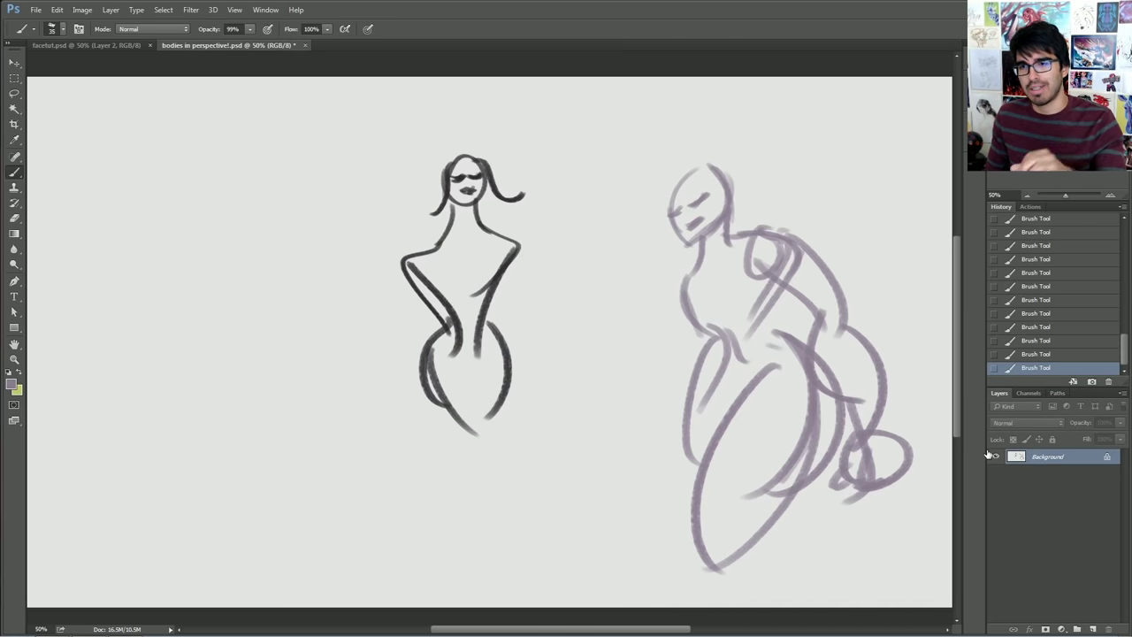
drag(1121, 342, 1123, 249)
Step: Revert to an early History state and fill the canvas with the sampled light grey
click(1093, 240)
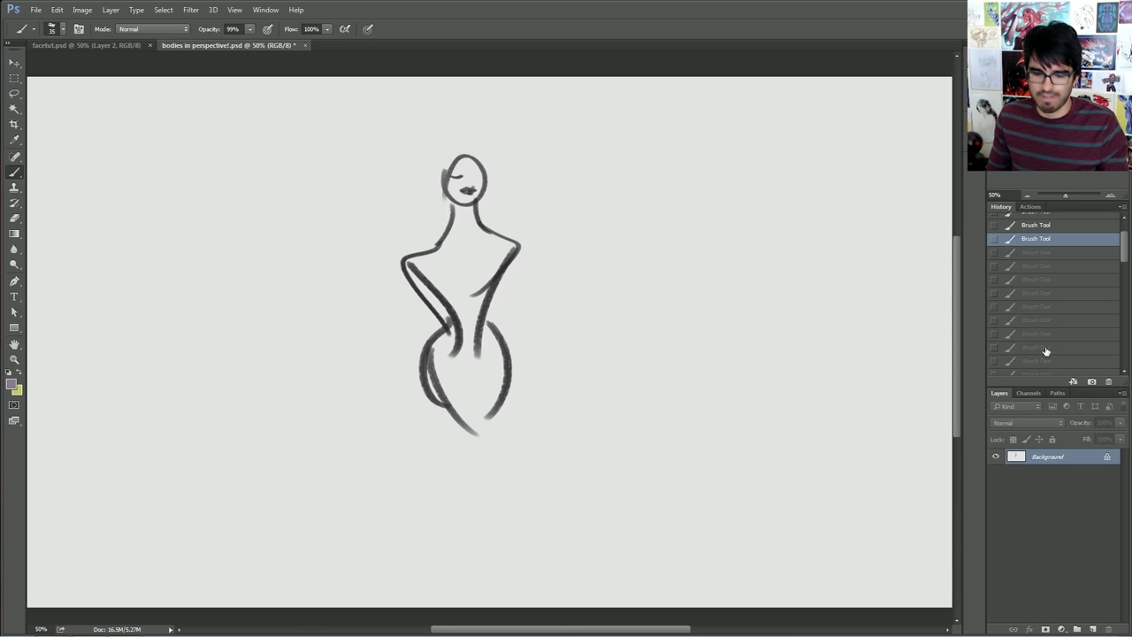
alt+click(367, 344)
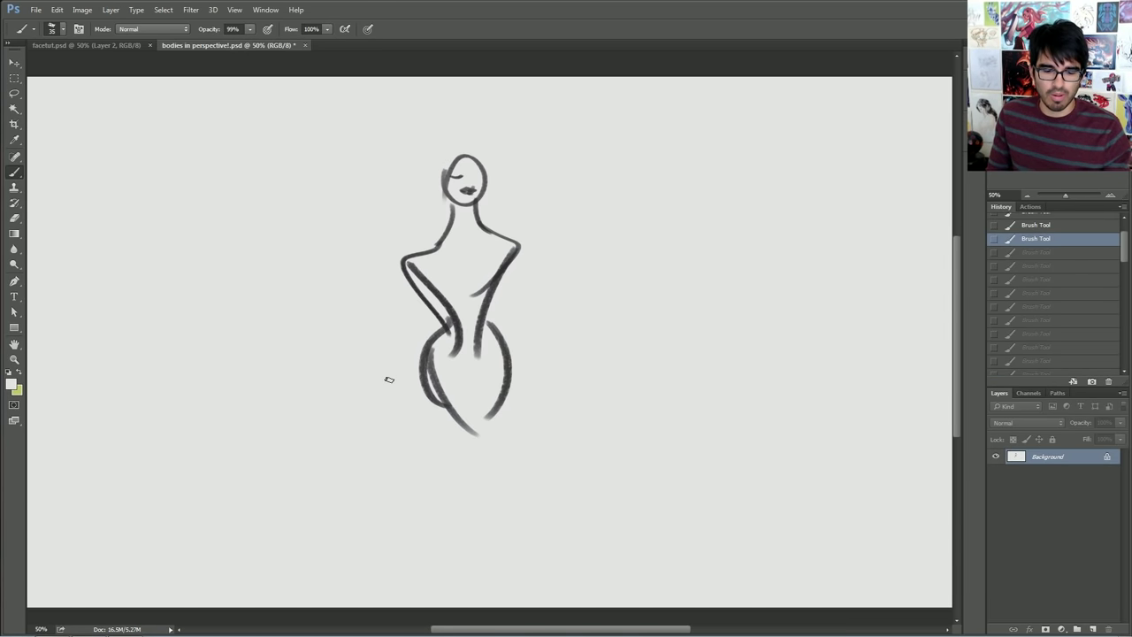
key(alt+BackSpace)
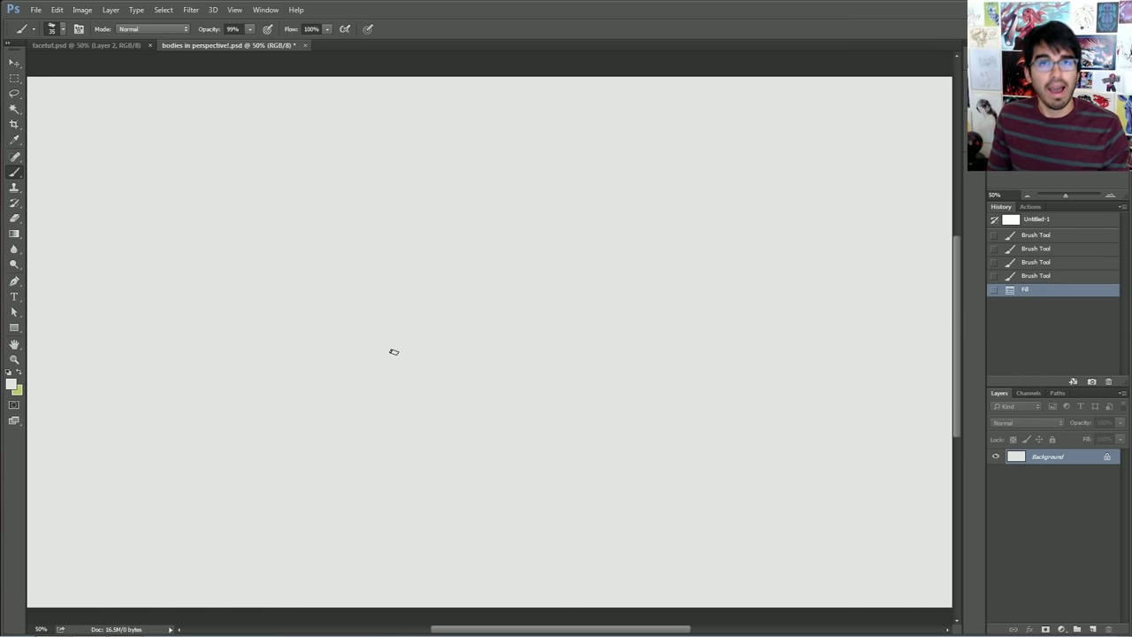
Step: Set the painting colour to muted mauve #897983 and add a new layer
click(12, 386)
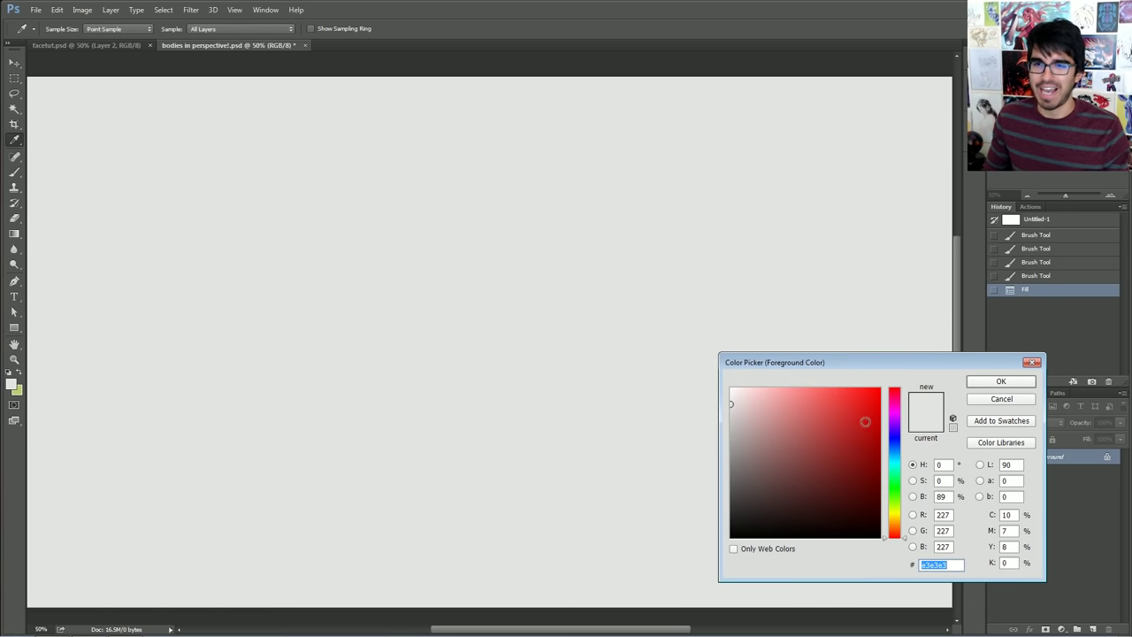
click(899, 404)
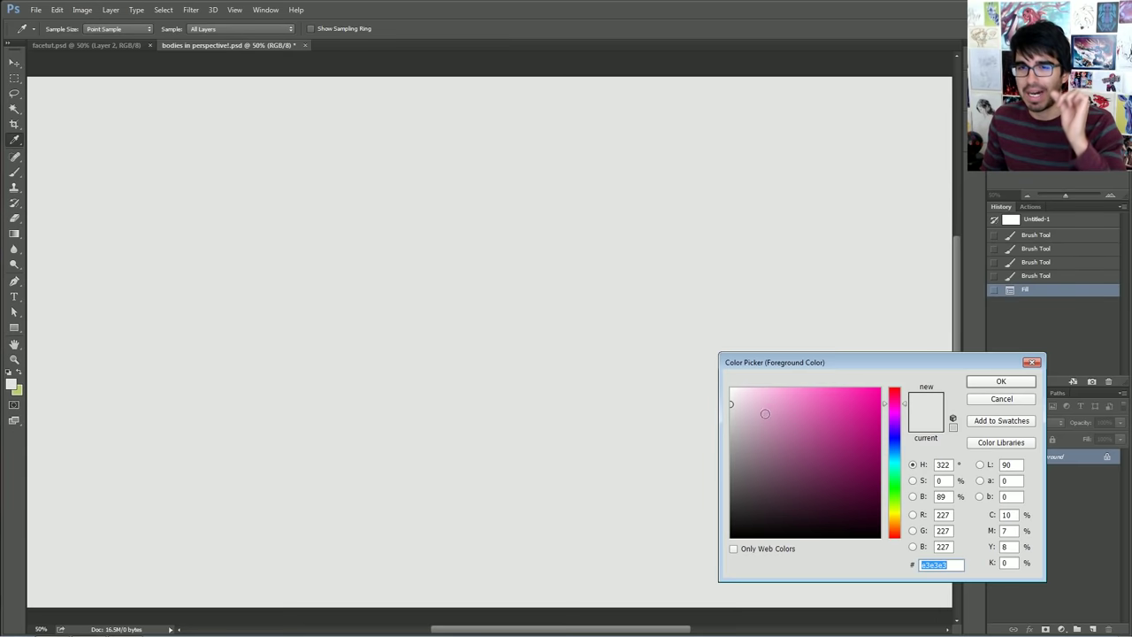
drag(739, 417, 752, 433)
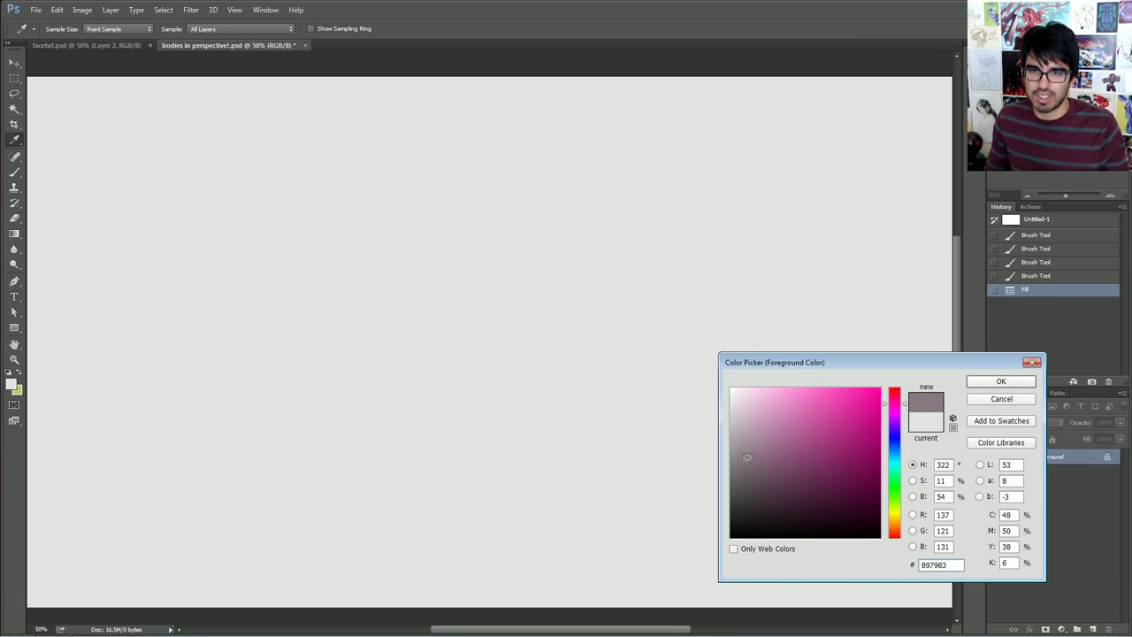
click(1000, 381)
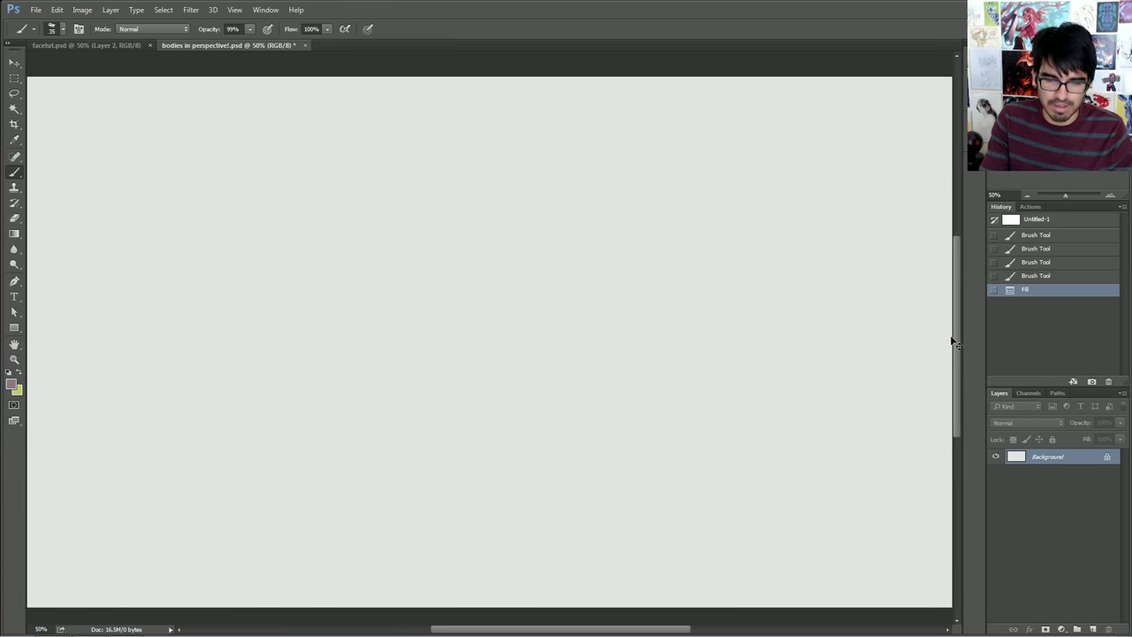
key(ctrl+shift+n)
Step: Create Layer 1 and, adjusting brush size, sketch the first mauve head oval
key(Return)
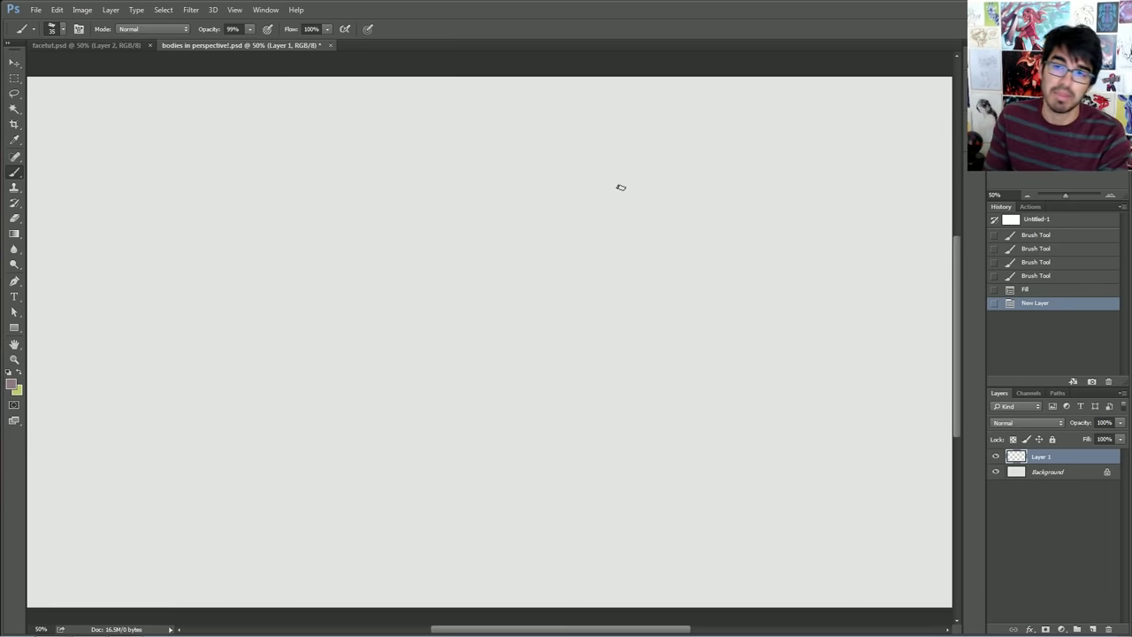
key(bracketleft)
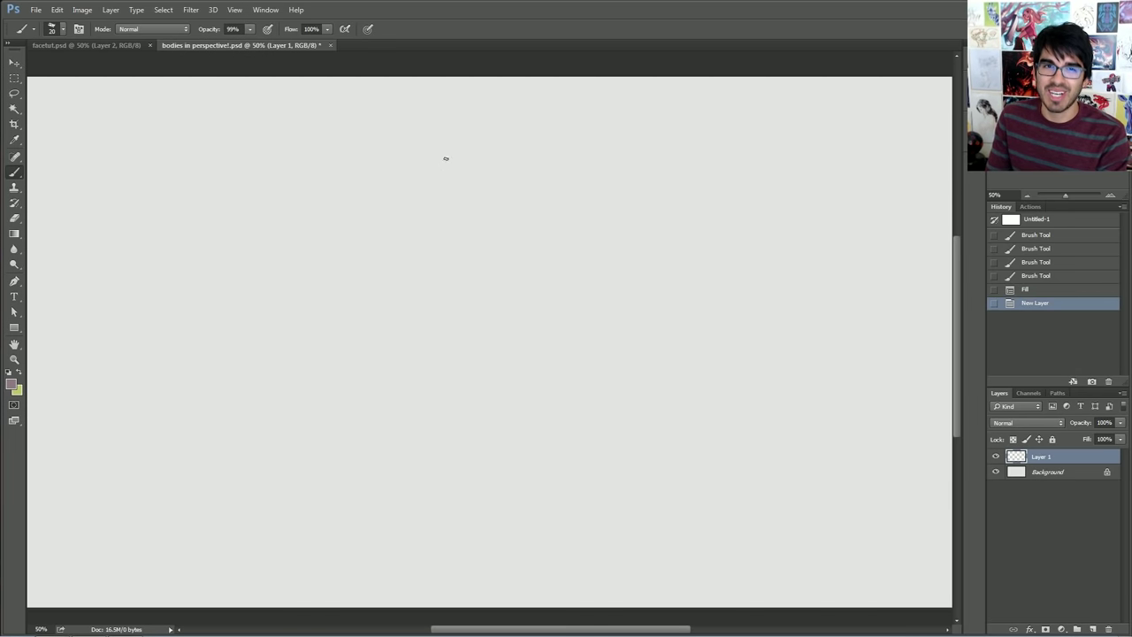
key(bracketright)
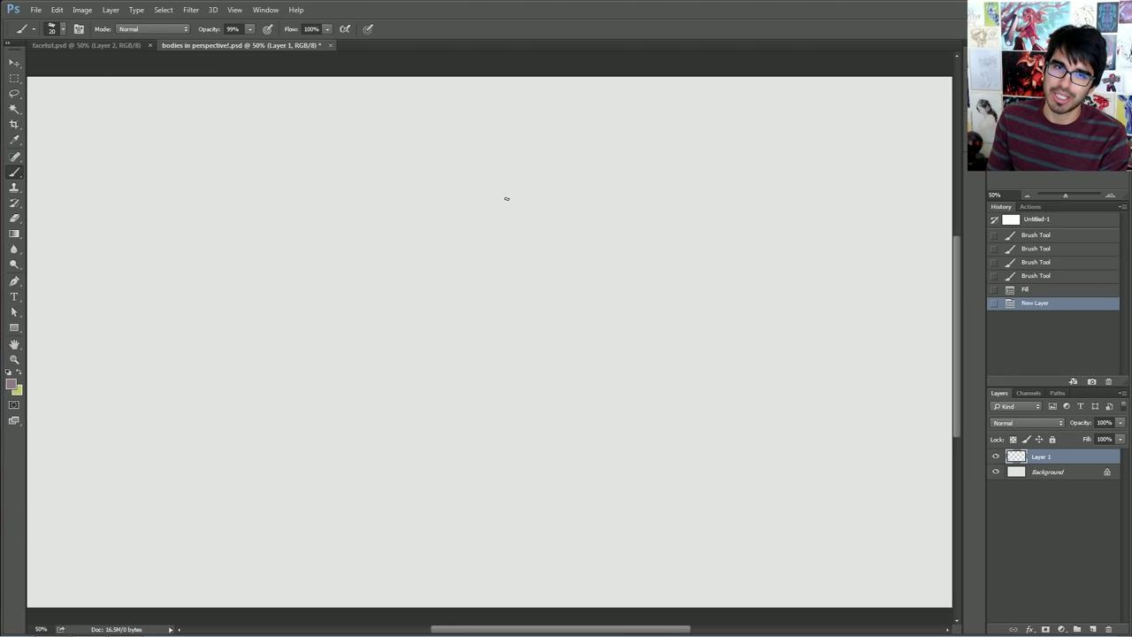
drag(497, 181, 504, 146)
drag(500, 150, 534, 136)
key(bracketleft)
mouse_move(523, 136)
mouse_down()
mouse_move(541, 155)
mouse_move(538, 179)
mouse_move(497, 208)
mouse_up()
drag(498, 157, 500, 205)
Step: Reinforce the first oval, undo stray strokes, and sketch ovals to its right and left
key(bracketright)
drag(541, 154, 528, 185)
mouse_move(547, 141)
mouse_down()
mouse_move(534, 177)
mouse_move(509, 140)
mouse_up()
drag(509, 140, 496, 182)
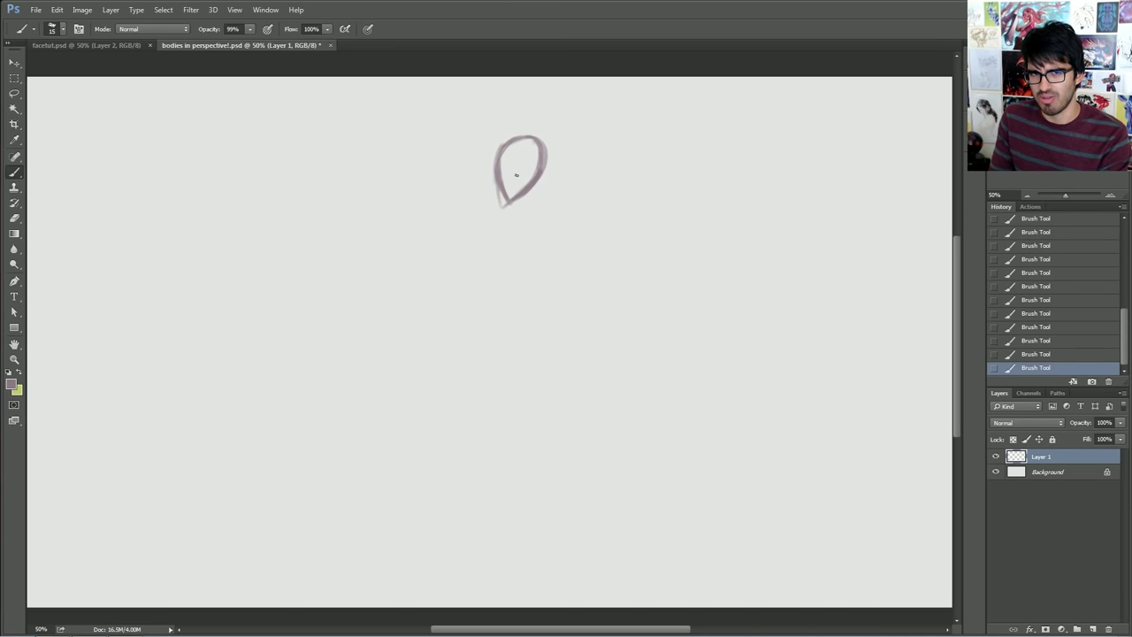
mouse_move(499, 173)
mouse_down()
mouse_move(536, 168)
mouse_move(499, 182)
mouse_up()
drag(534, 145, 504, 185)
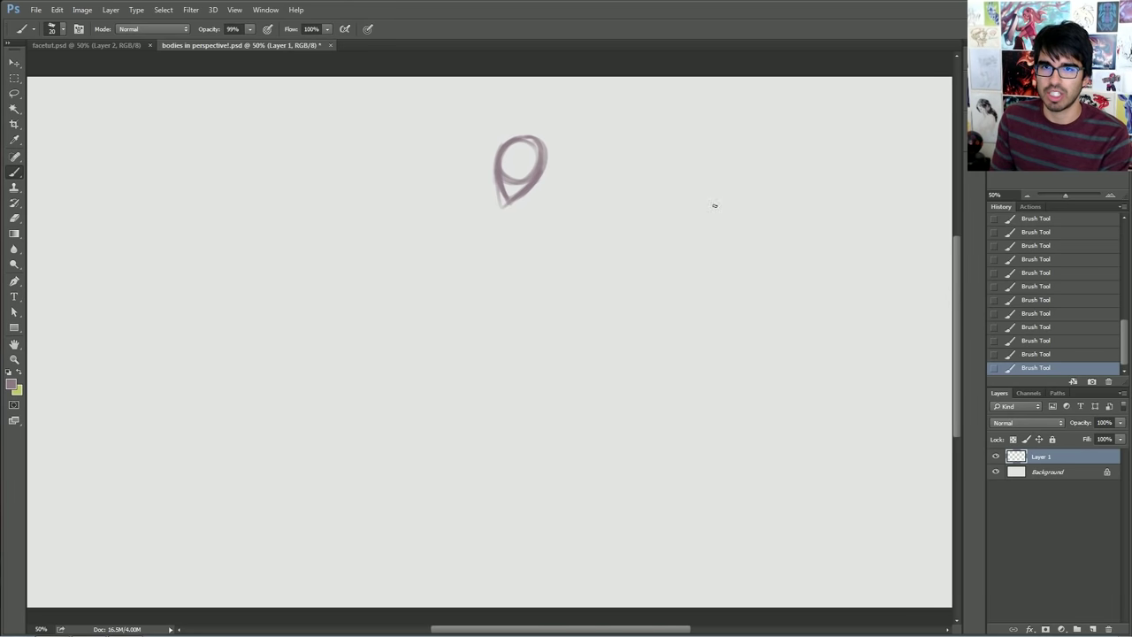
key(ctrl+alt+z)
key(ctrl+alt+z)
key(ctrl+alt+z)
key(ctrl+alt+z)
key(ctrl+alt+z)
key(ctrl+alt+z)
key(ctrl+alt+z)
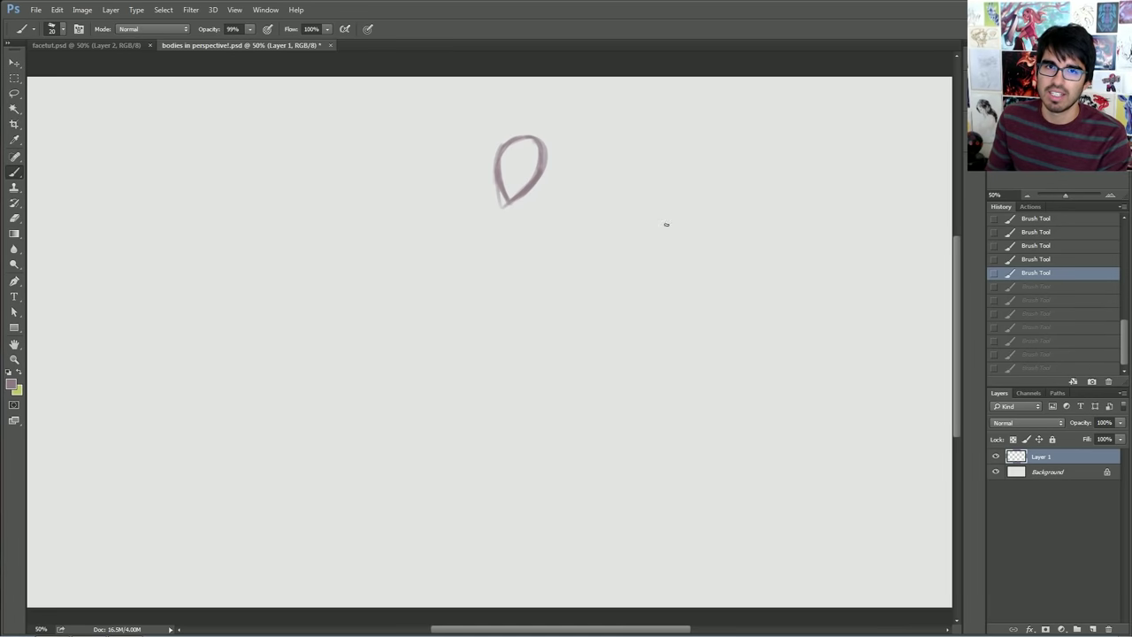
mouse_move(670, 141)
mouse_down()
mouse_move(661, 182)
mouse_move(702, 142)
mouse_move(698, 181)
mouse_move(679, 198)
mouse_up()
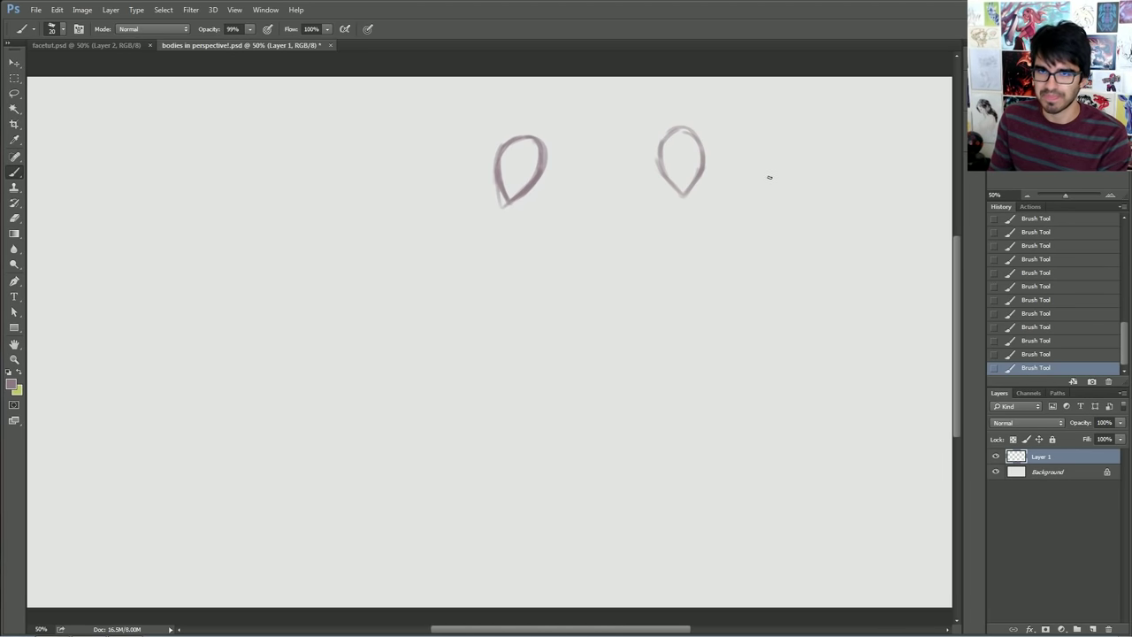
mouse_move(271, 194)
mouse_down()
mouse_move(312, 163)
mouse_move(310, 129)
mouse_move(266, 183)
mouse_move(267, 146)
mouse_move(311, 126)
mouse_move(308, 170)
mouse_up()
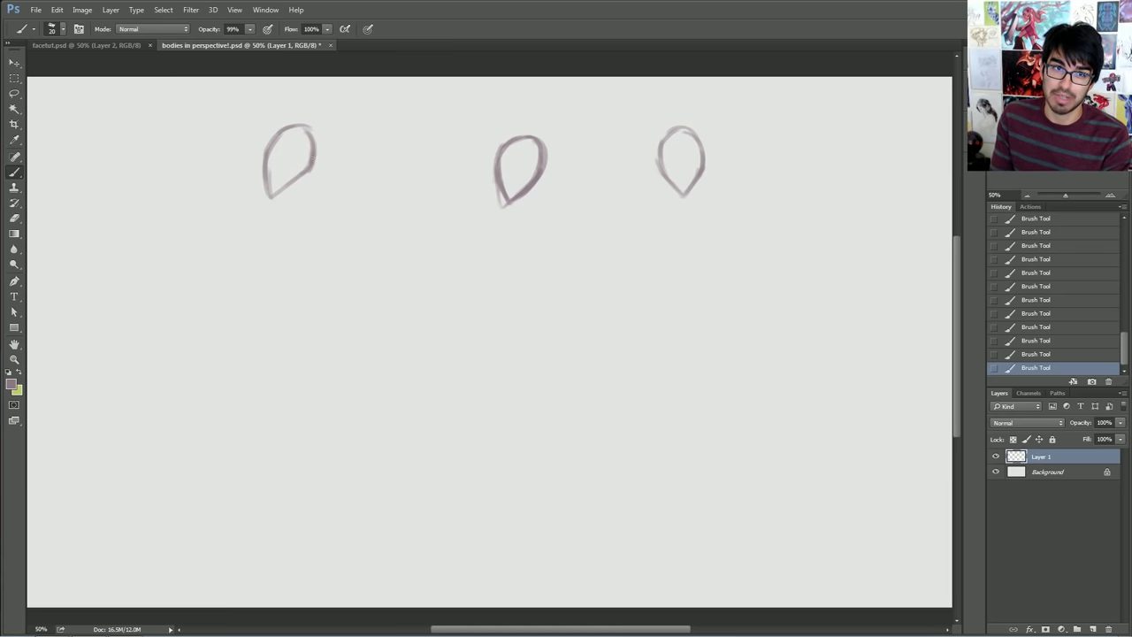
Step: Reinforce the left oval's sides and draw neck strokes beneath it
mouse_move(312, 130)
mouse_down()
mouse_move(313, 189)
mouse_move(298, 201)
mouse_move(324, 209)
mouse_move(278, 225)
mouse_up()
drag(304, 179, 321, 214)
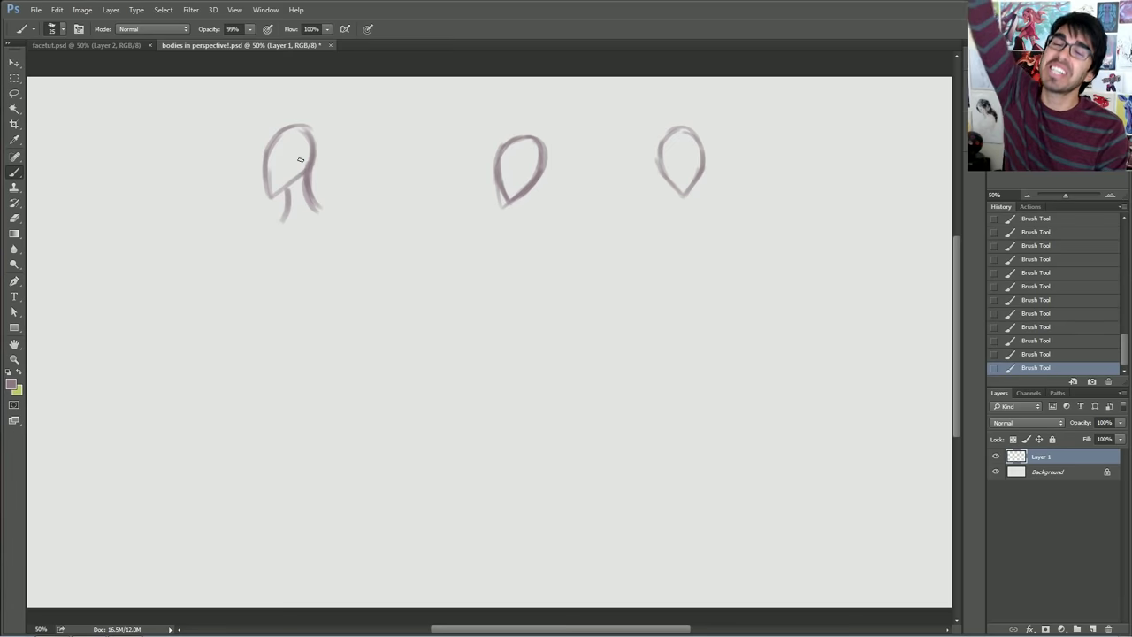
key(bracketright)
drag(285, 194, 290, 180)
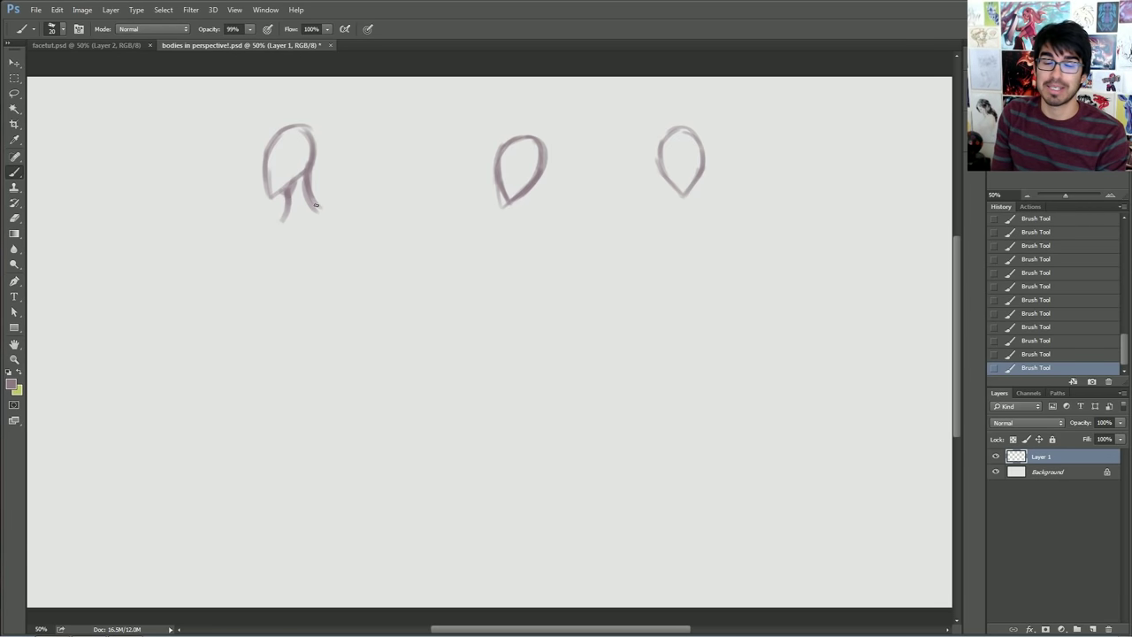
mouse_move(283, 196)
mouse_down()
mouse_move(276, 217)
mouse_move(306, 194)
mouse_up()
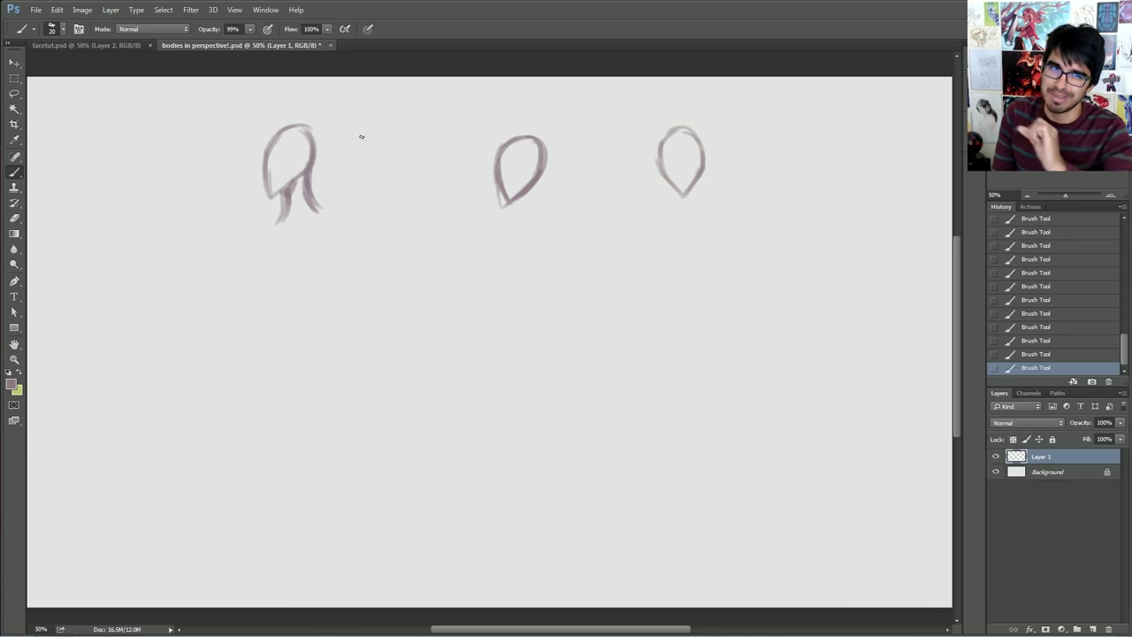
Step: Sweep shoulder lines down to the right and left, darkening the neck and head's left side
mouse_move(311, 196)
mouse_down()
mouse_move(342, 217)
mouse_move(280, 201)
mouse_move(264, 224)
mouse_move(349, 226)
mouse_up()
key(])
key([)
drag(278, 210, 246, 232)
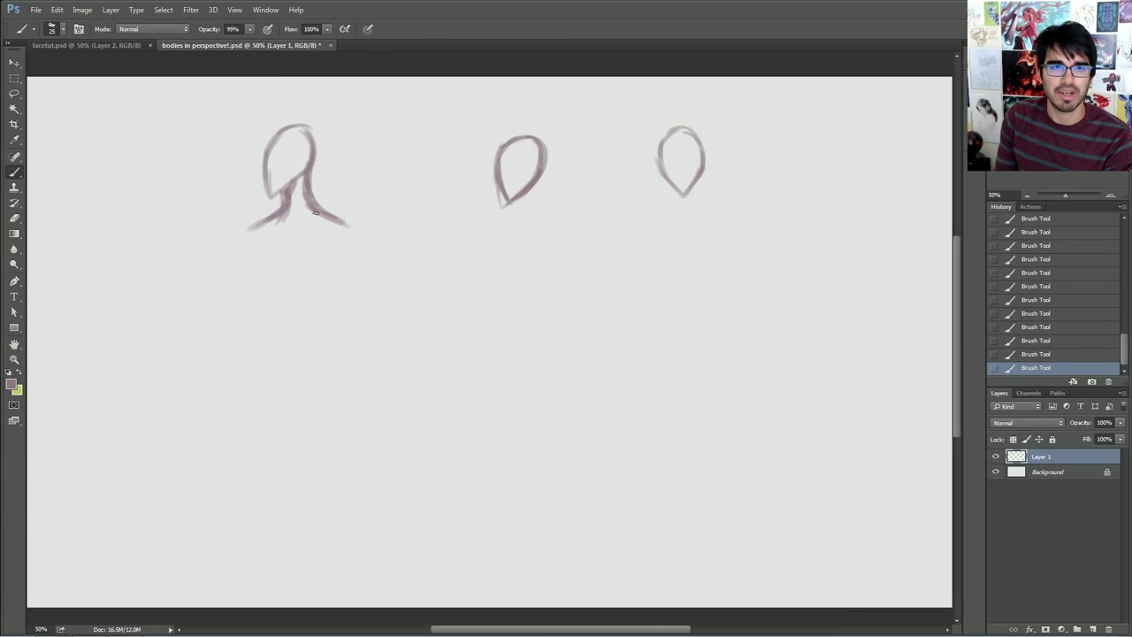
drag(312, 208, 345, 223)
drag(265, 197, 284, 132)
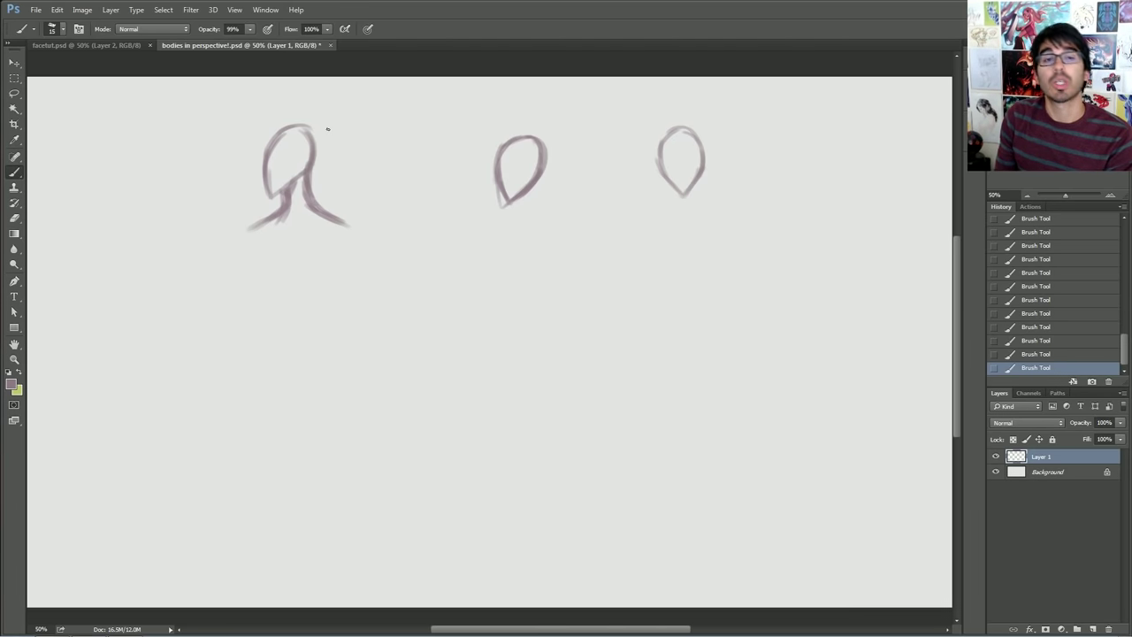